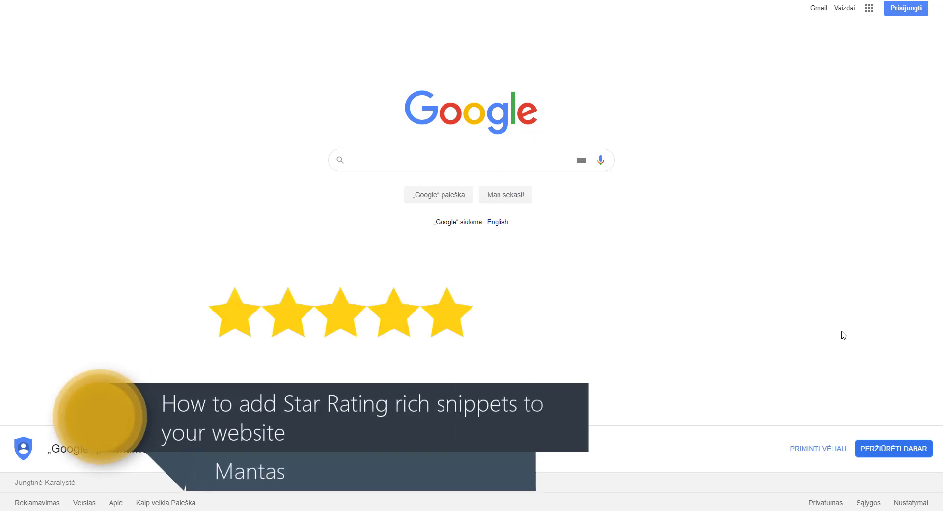
# Search Google for 'rich dad poor dad review' and highlight the reviewer name on a rating line
pyautogui.click(407, 162)
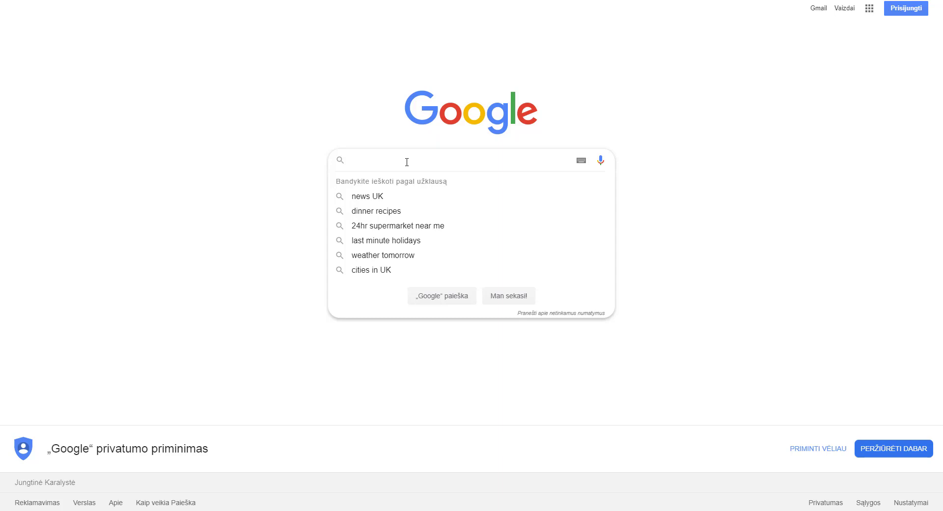
pyautogui.write('r')
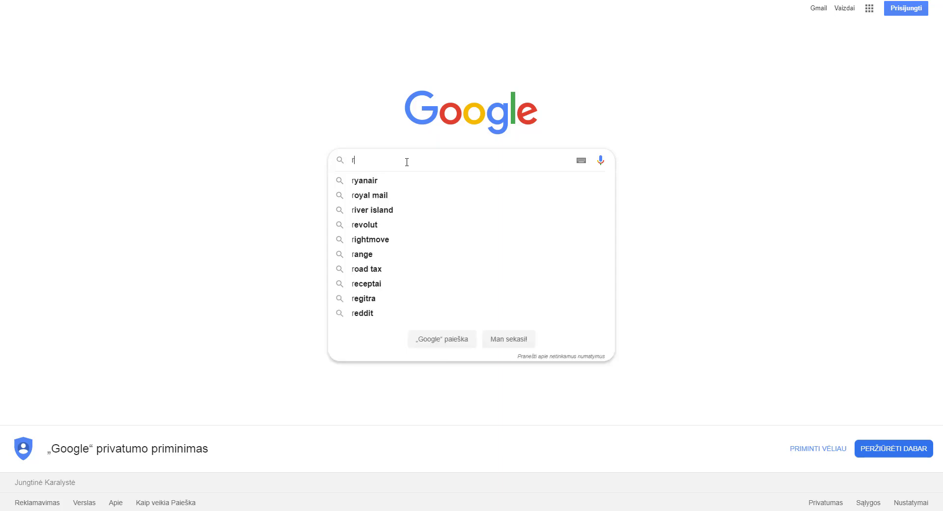
pyautogui.write('ich dad ')
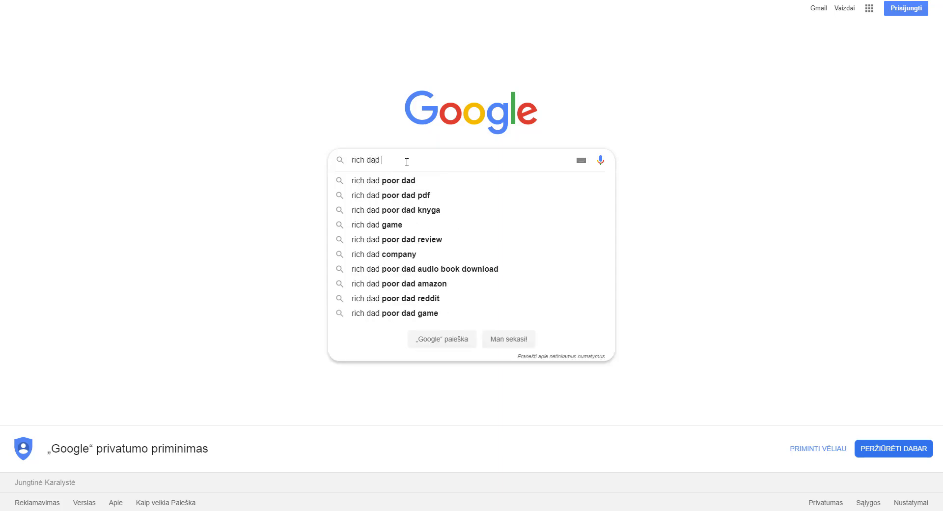
pyautogui.write('poor d')
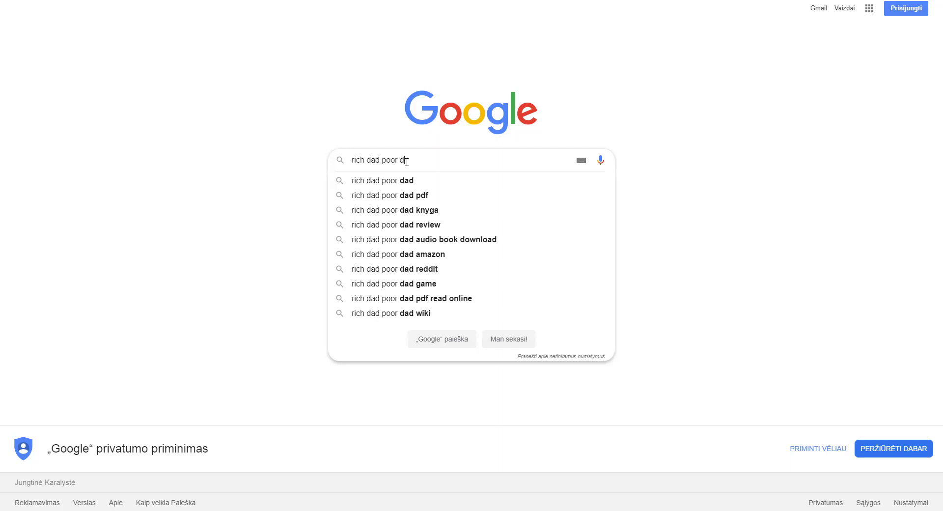
pyautogui.write('ad')
pyautogui.press('Down')
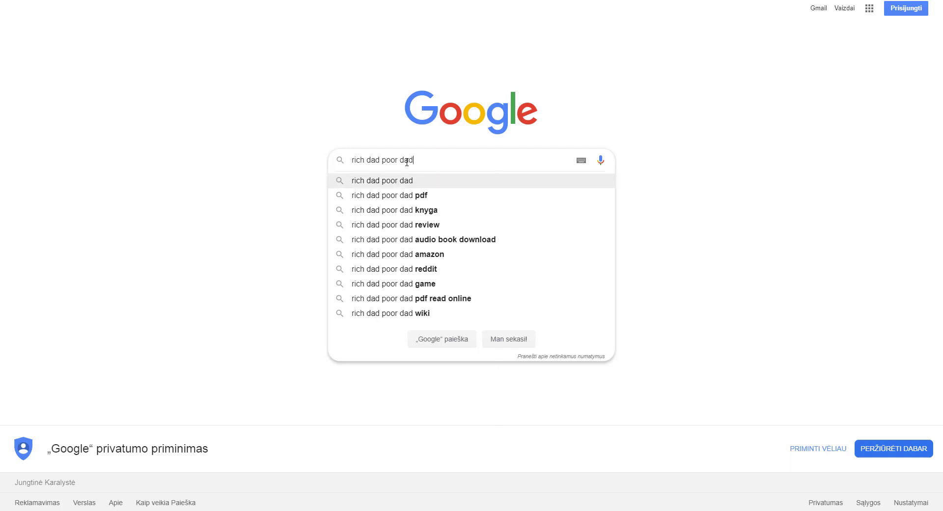
pyautogui.write(' review')
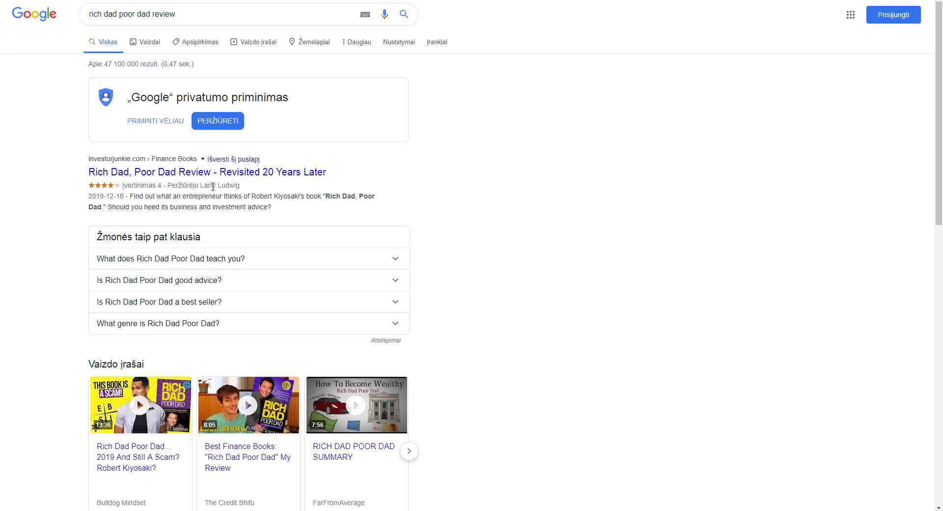
pyautogui.moveTo(201, 185); pyautogui.dragTo(240, 186)
pyautogui.click(524, 151)
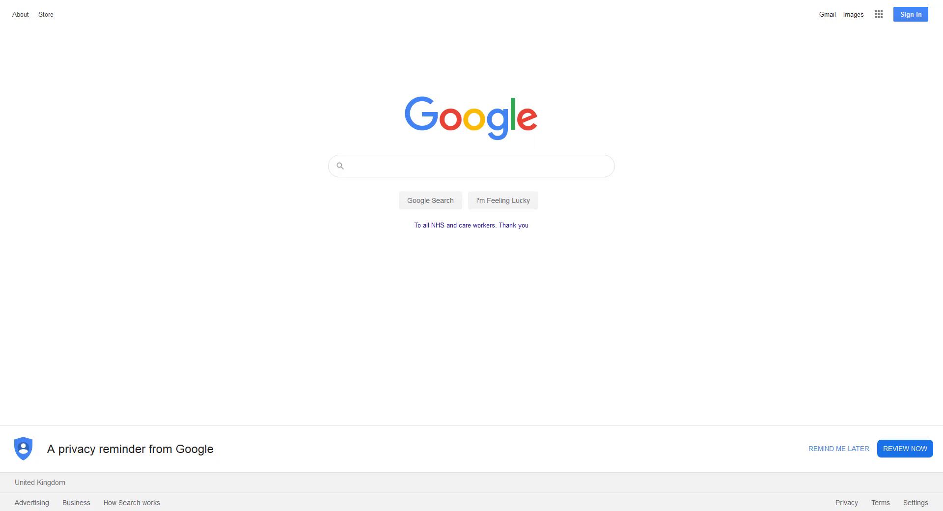
# Bring up the JSON-LD Aggregate Rating Generator and step through Item Reviewed, Average Rating and Number of Reviews
pyautogui.click(178, 480)
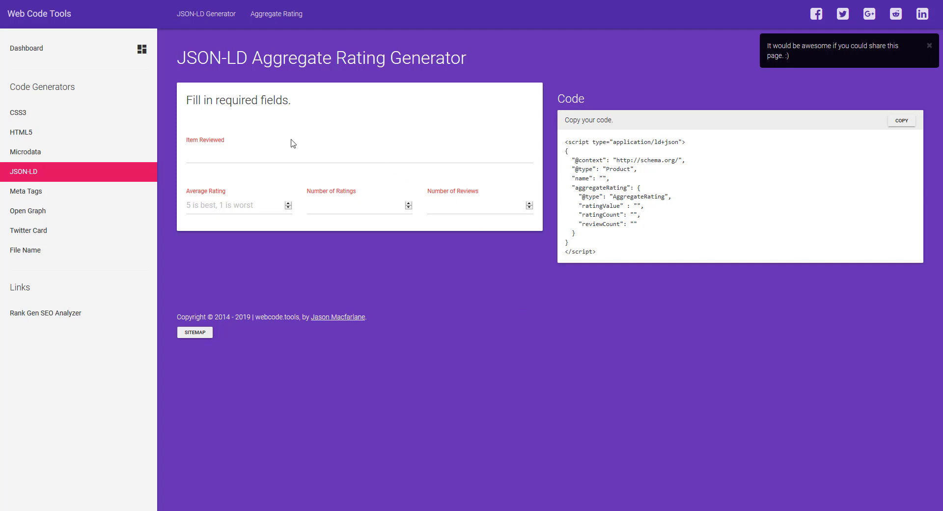
pyautogui.click(238, 155)
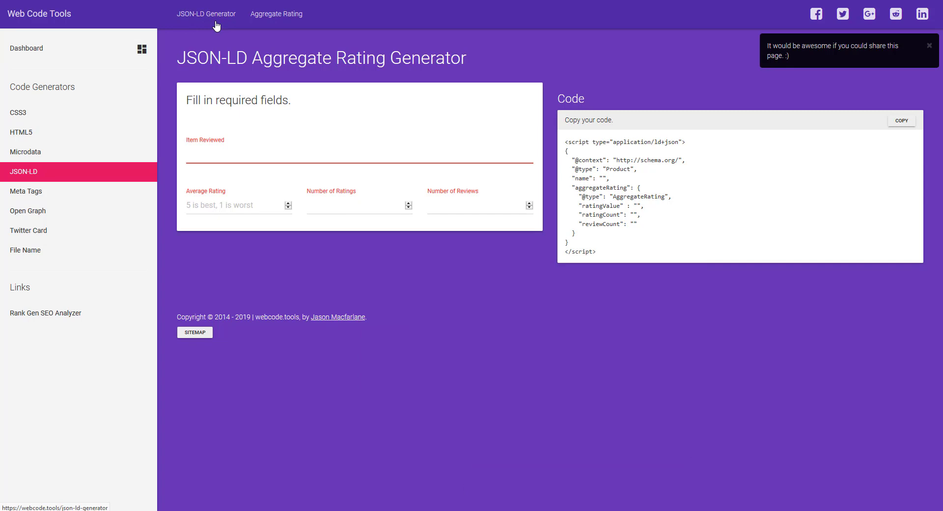
pyautogui.click(202, 150)
pyautogui.click(237, 202)
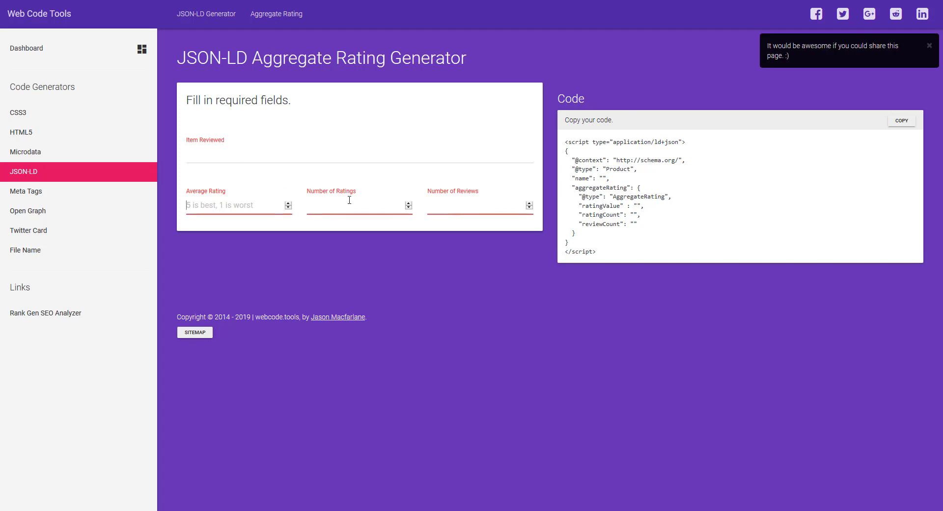
pyautogui.click(470, 199)
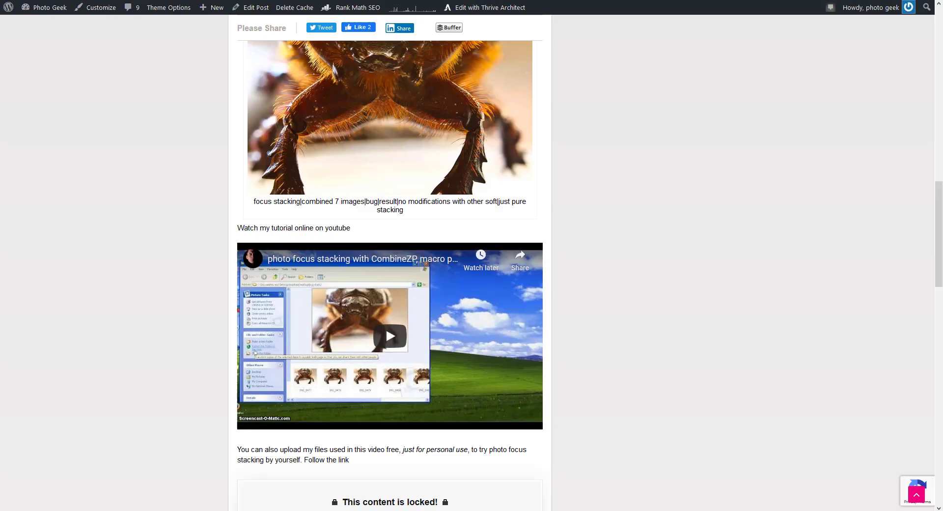
# Scroll the focus-stacking post down to its Combine ZP review box rated 5 overall
pyautogui.scroll(-4, 565, 181)
pyautogui.scroll(-2, 565, 181)
pyautogui.scroll(-4, 565, 180)
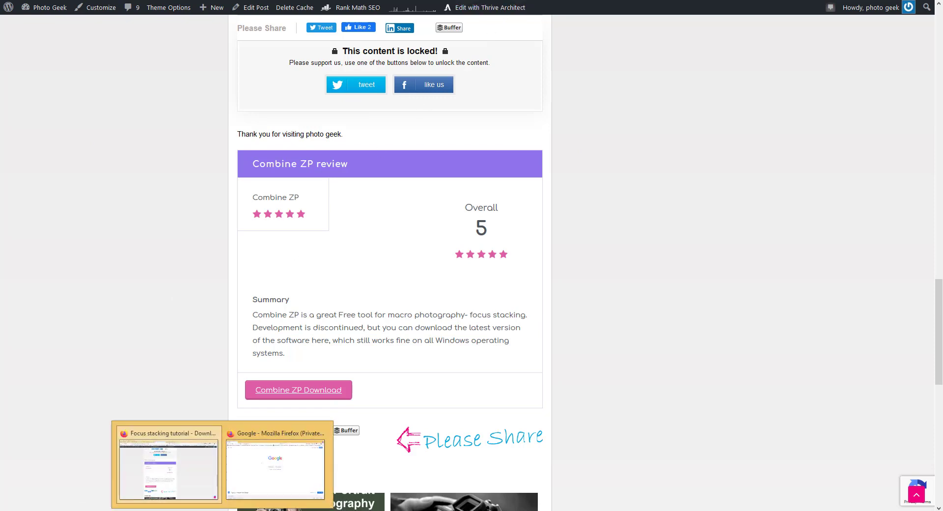
# Google the pasted post URL and highlight the Focus stacking result's five-star rating line
pyautogui.click(259, 472)
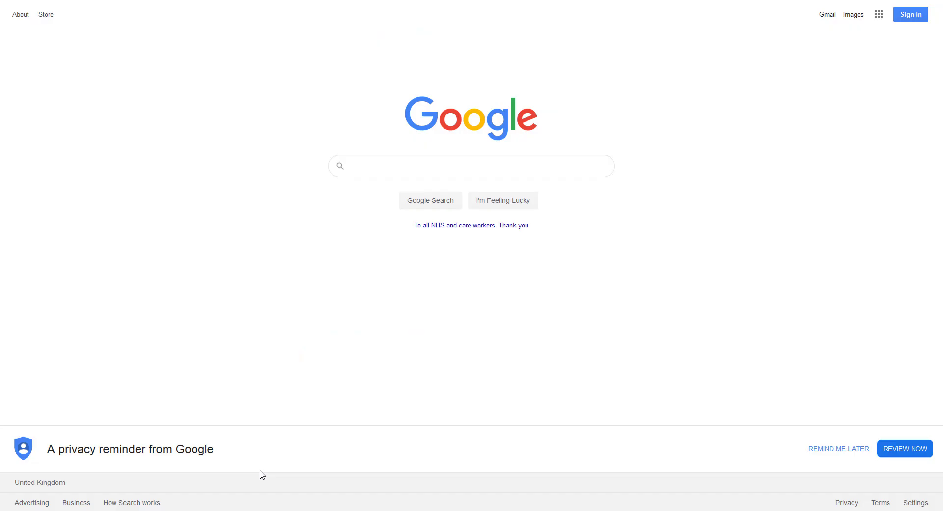
pyautogui.click(359, 169)
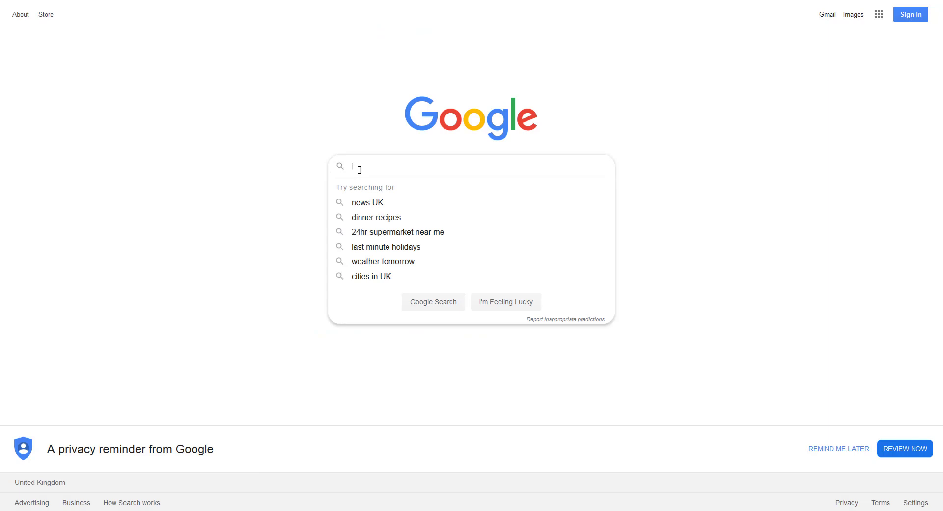
pyautogui.write('https://www.photo-geeks.com/focus-stacking/')
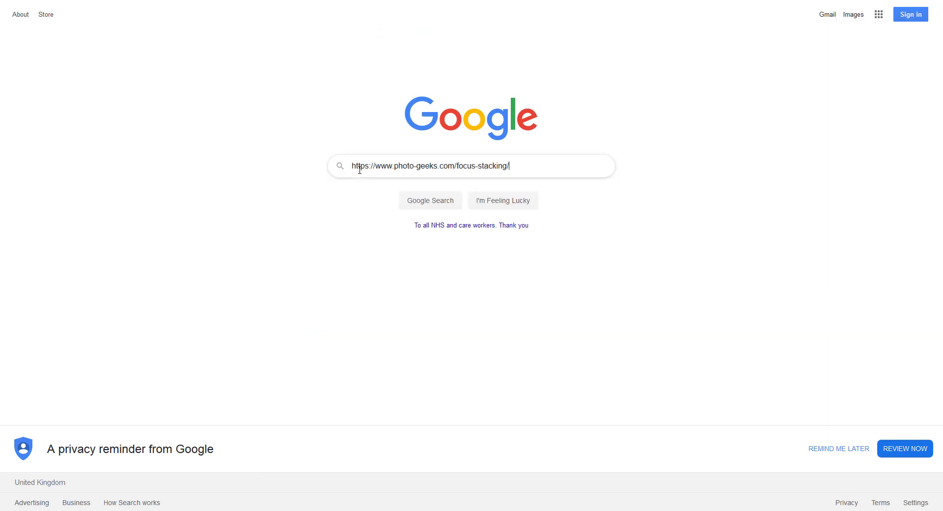
pyautogui.press('Return')
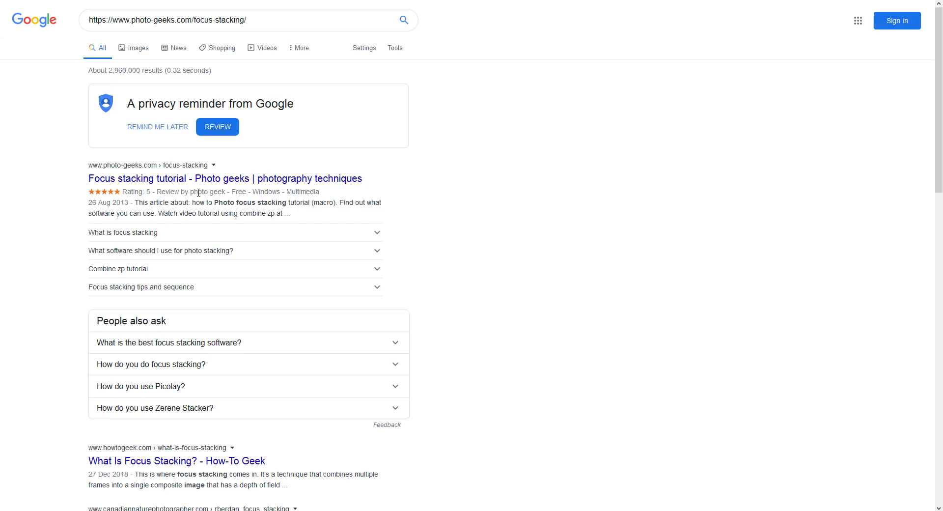
pyautogui.moveTo(199, 191); pyautogui.dragTo(227, 190)
# Scroll through the Photo Geek post, then move to the Installed Plugins page listing WP Review
pyautogui.click(155, 462)
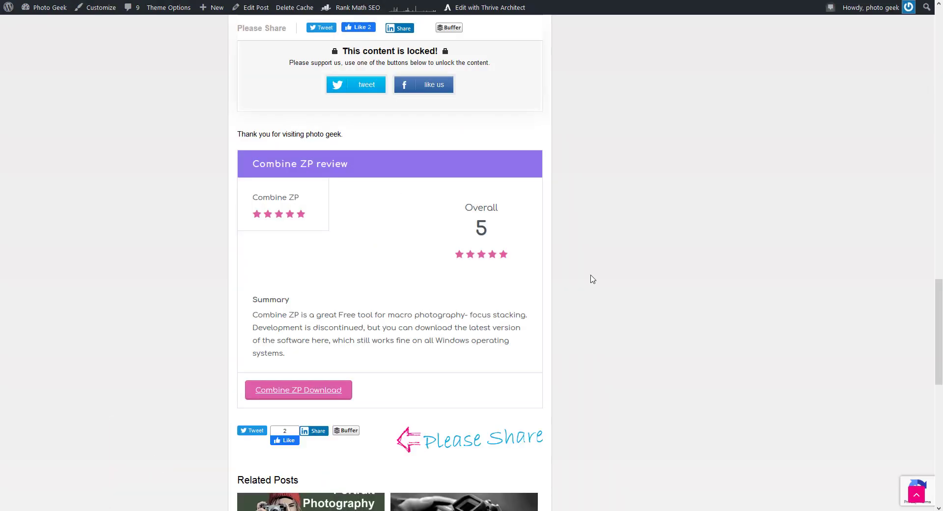
pyautogui.scroll(1, 609, 211)
pyautogui.scroll(4, 609, 212)
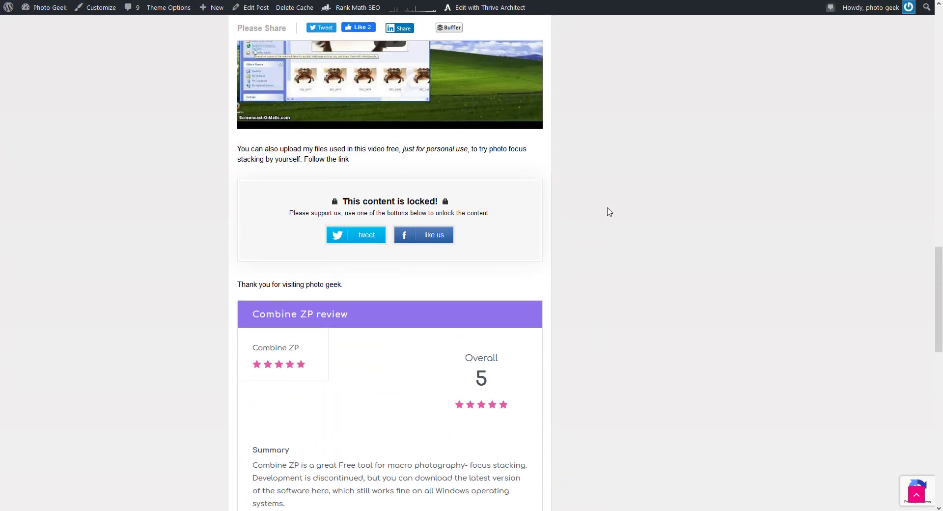
pyautogui.scroll(5, 606, 210)
pyautogui.scroll(5, 606, 210)
pyautogui.scroll(3, 565, 214)
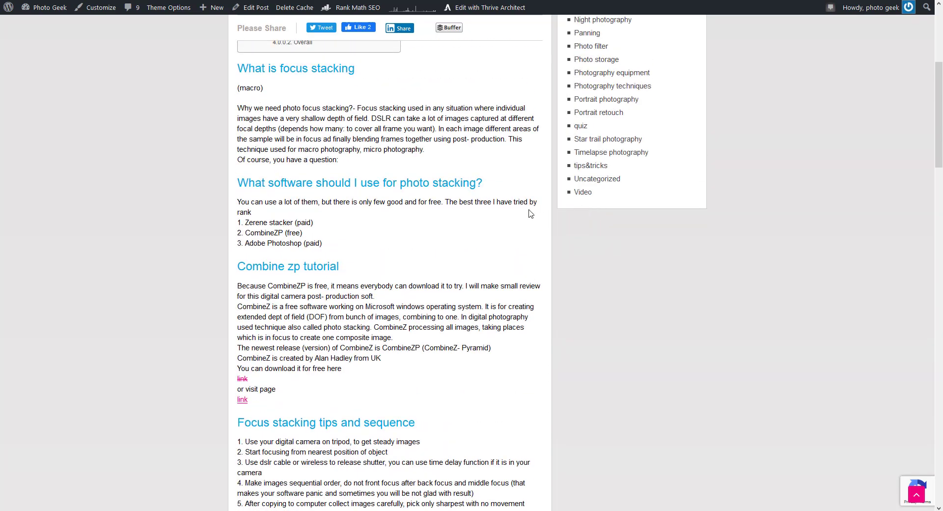
pyautogui.scroll(-4, 528, 212)
pyautogui.scroll(1, 528, 212)
pyautogui.scroll(-6, 528, 212)
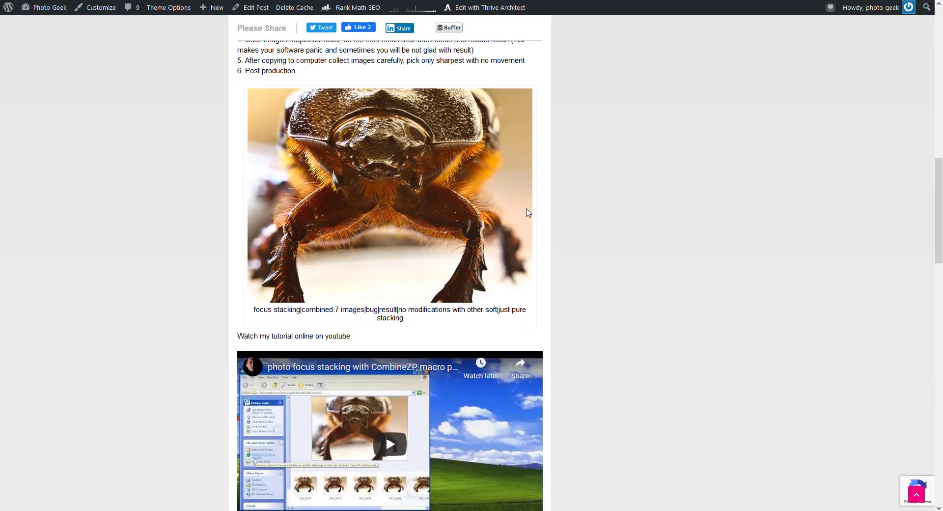
pyautogui.scroll(-1, 528, 212)
pyautogui.scroll(-3, 528, 213)
pyautogui.scroll(-4, 526, 212)
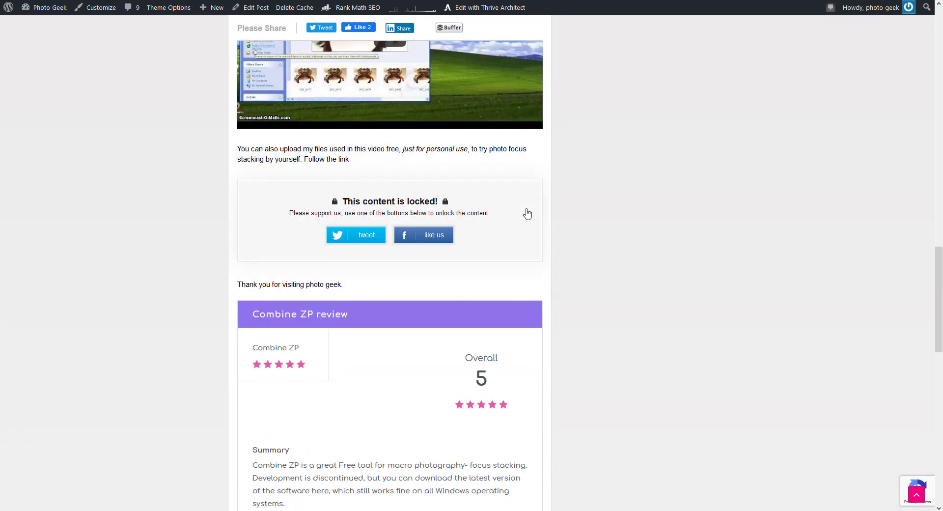
pyautogui.scroll(-5, 593, 188)
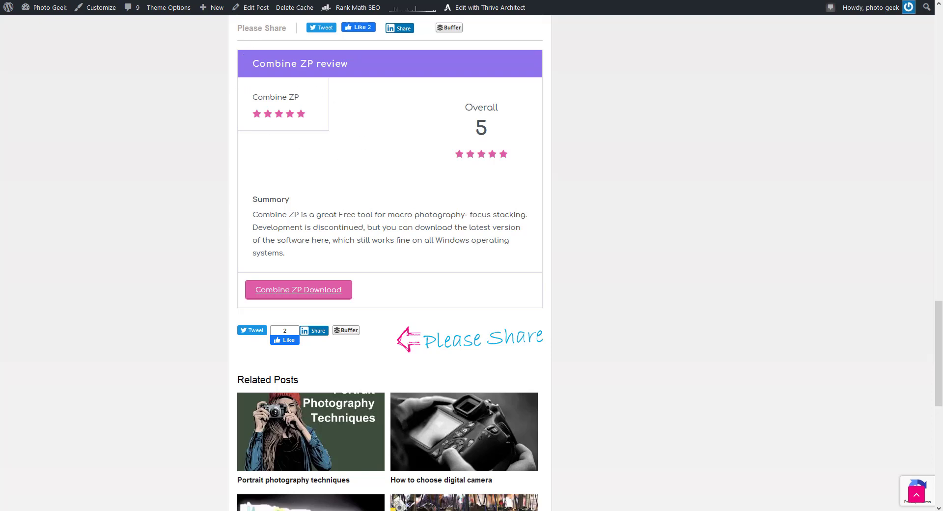
pyautogui.hotkey('ctrl', 'Tab')
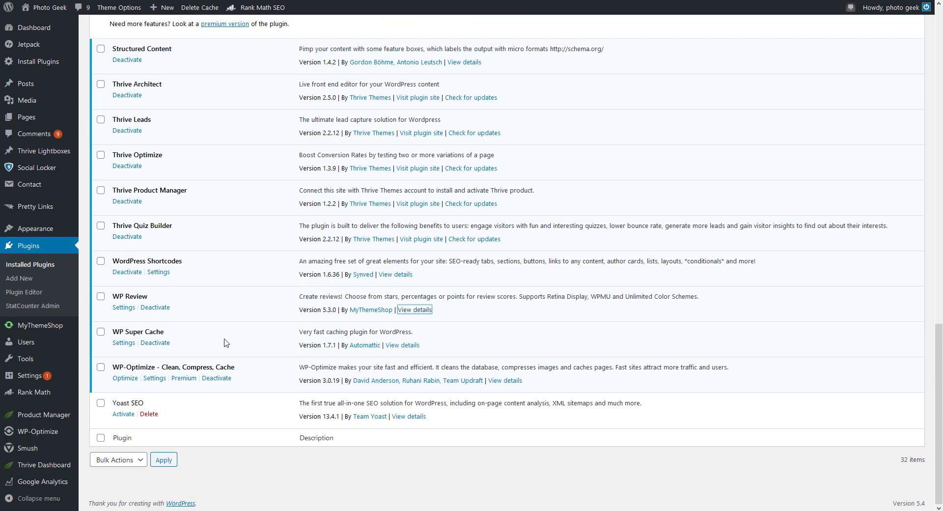
# View WP Review's plugin details (version 5.3.0, 60,000+ installs), then close them
pyautogui.click(412, 311)
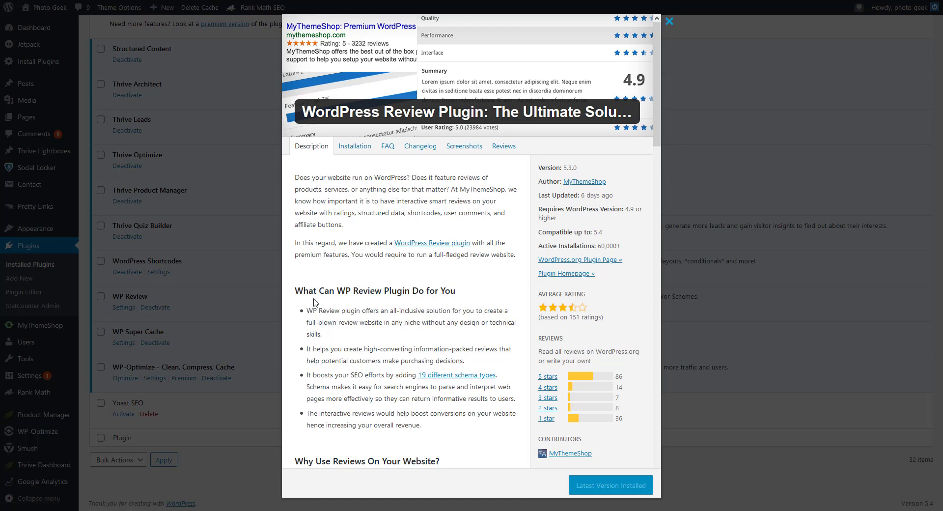
pyautogui.click(669, 21)
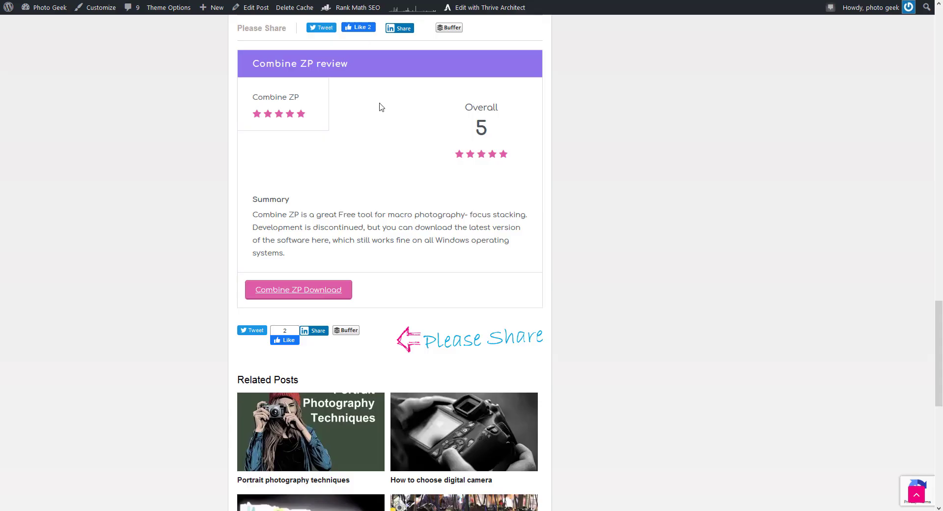
# Dismiss the WP Review details and scroll the post editor down to the Review meta boxes
pyautogui.scroll(-5, 368, 240)
pyautogui.scroll(6, 369, 245)
pyautogui.scroll(4, 368, 245)
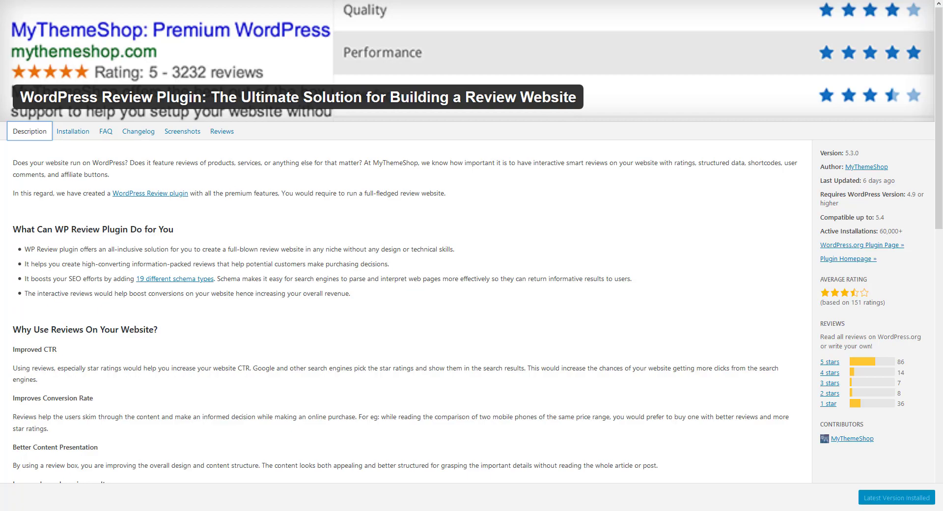
pyautogui.press('Escape')
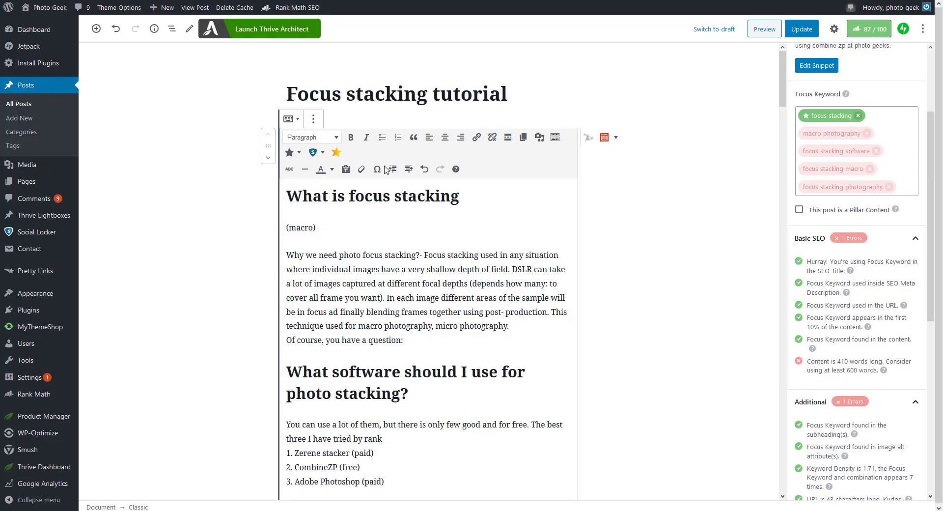
pyautogui.scroll(-2, 640, 271)
pyautogui.scroll(-5, 641, 272)
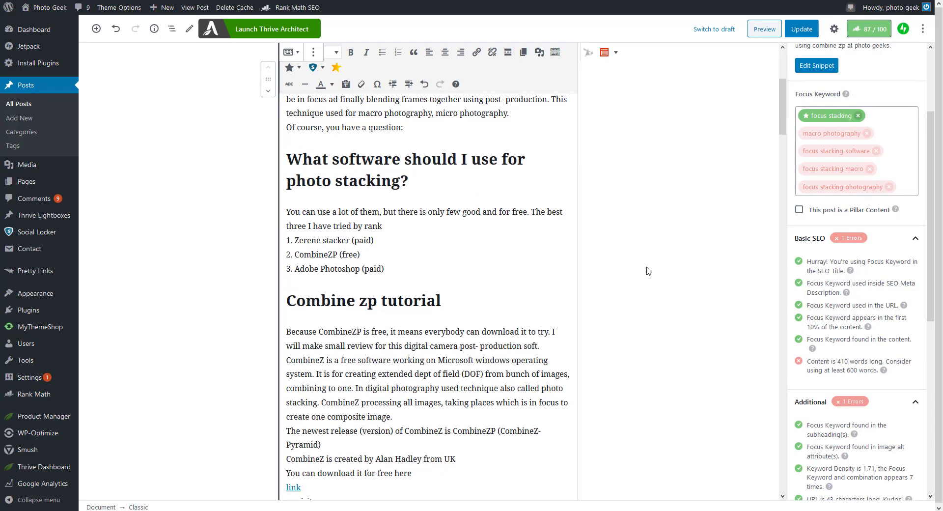
pyautogui.scroll(-5, 644, 271)
pyautogui.scroll(-5, 648, 271)
pyautogui.scroll(5, 511, 322)
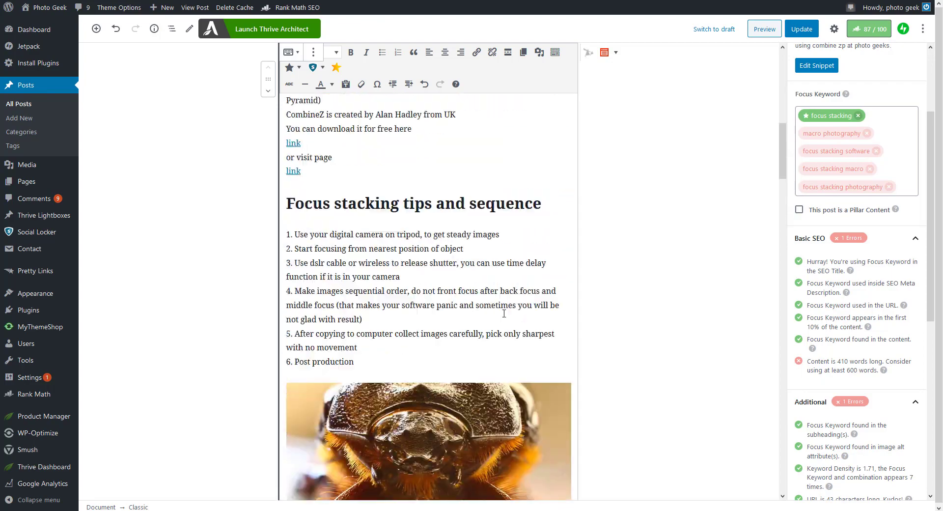
pyautogui.scroll(10, 510, 322)
pyautogui.scroll(3, 511, 323)
pyautogui.scroll(-5, 459, 295)
pyautogui.scroll(-5, 459, 295)
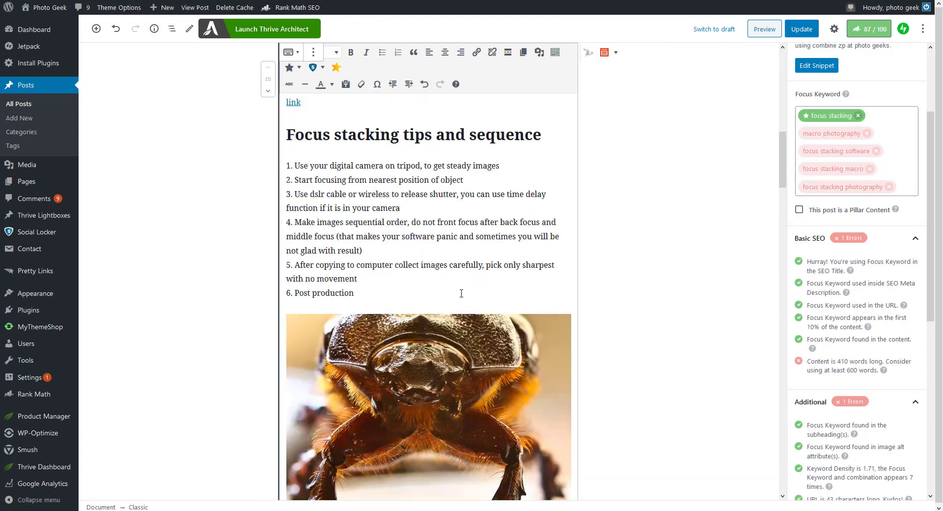
pyautogui.scroll(-5, 462, 297)
pyautogui.scroll(-5, 461, 297)
pyautogui.scroll(-5, 460, 296)
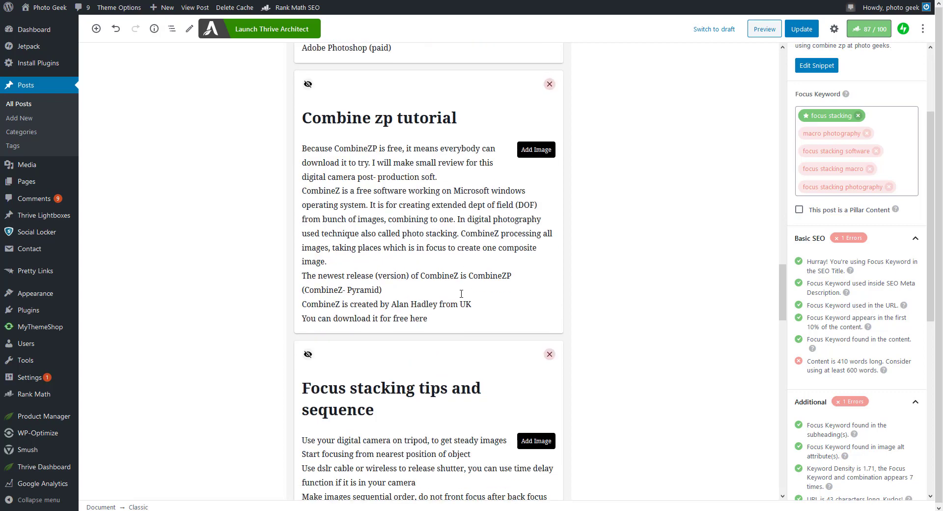
pyautogui.scroll(-5, 461, 294)
pyautogui.scroll(-5, 462, 294)
pyautogui.scroll(-5, 462, 294)
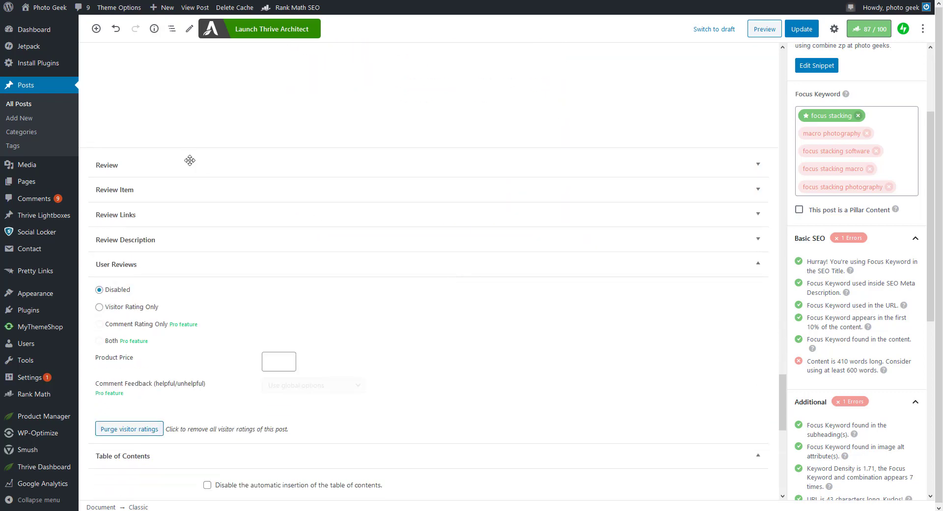
# Expand the Review box to reveal the 'Combine ZP review' star settings with SoftwareApplication schema
pyautogui.click(104, 163)
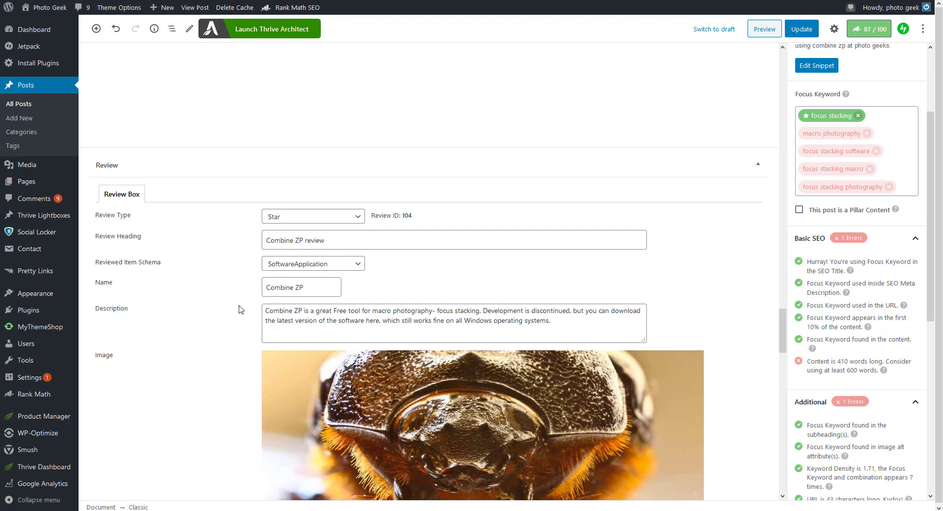
pyautogui.scroll(-6, 653, 357)
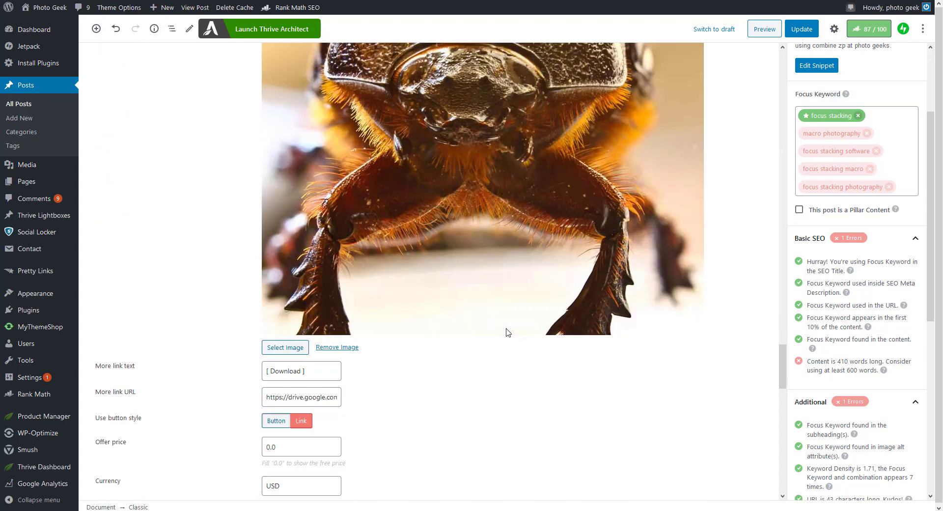
pyautogui.scroll(-1, 507, 332)
pyautogui.scroll(-2, 506, 332)
pyautogui.scroll(-1, 507, 332)
pyautogui.scroll(-2, 507, 332)
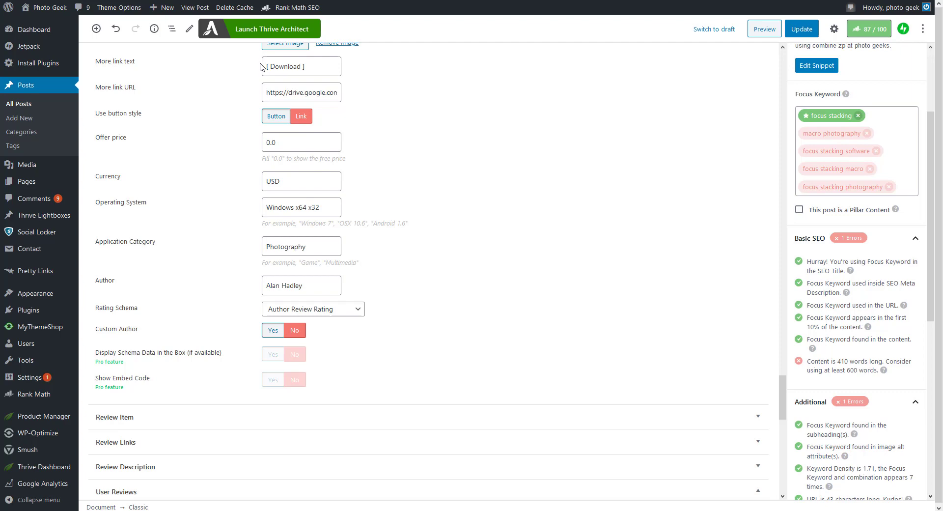
pyautogui.scroll(7, 299, 76)
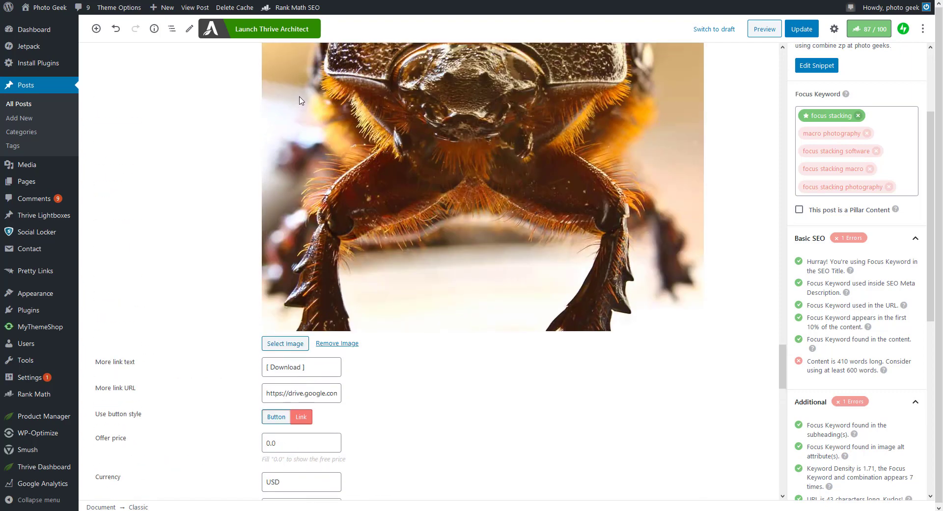
pyautogui.scroll(6, 324, 211)
pyautogui.click(328, 218)
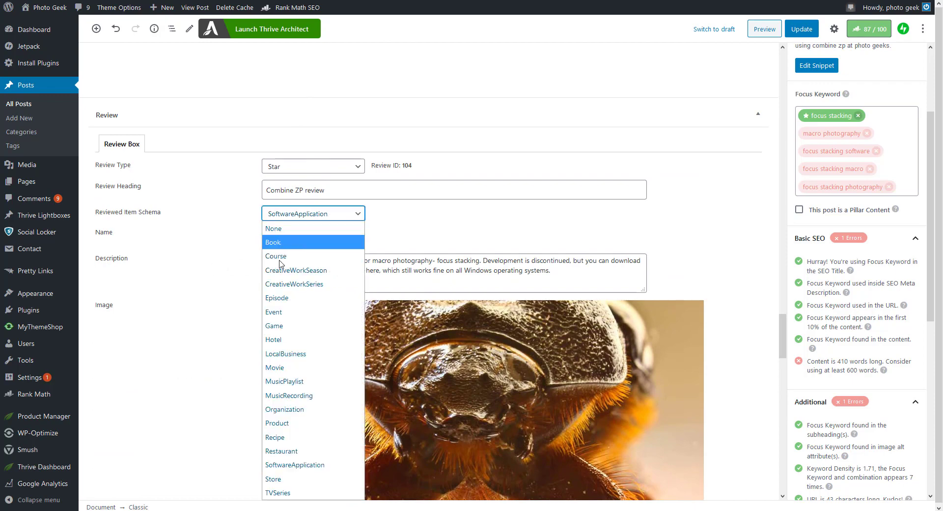
pyautogui.click(198, 318)
pyautogui.scroll(-10, 208, 307)
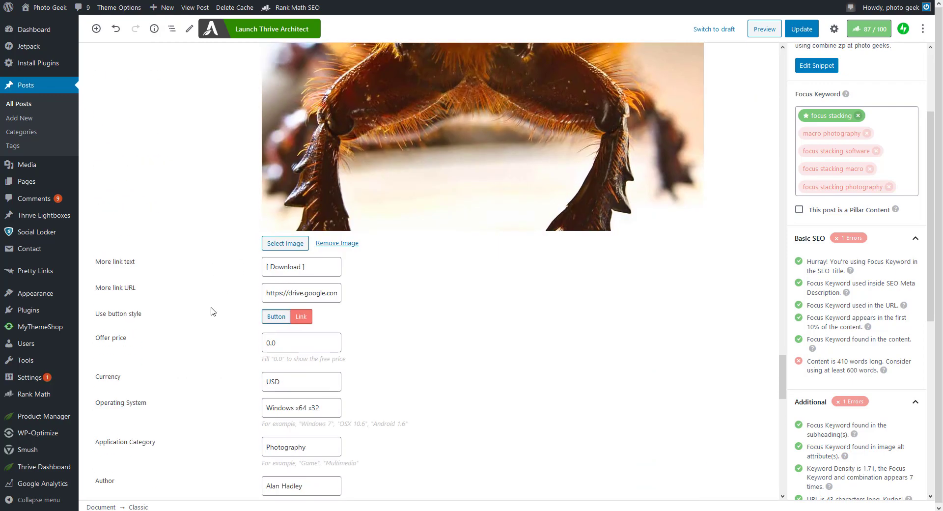
pyautogui.scroll(-4, 210, 307)
pyautogui.scroll(4, 210, 307)
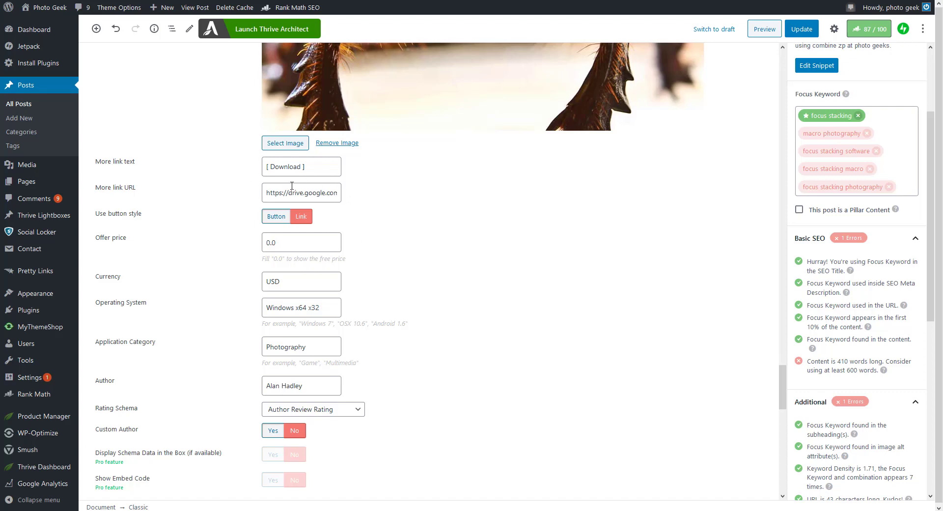
pyautogui.scroll(-2, 392, 263)
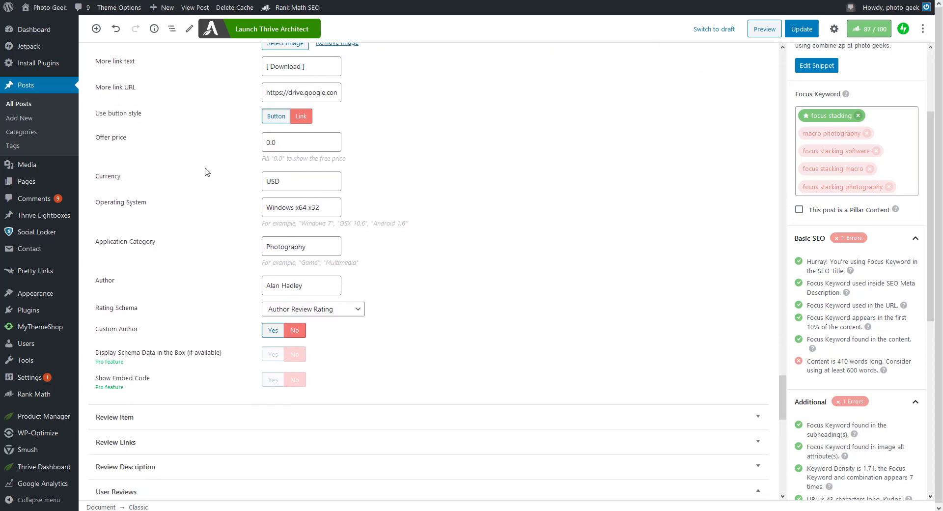
pyautogui.click(285, 143)
pyautogui.scroll(-2, 229, 290)
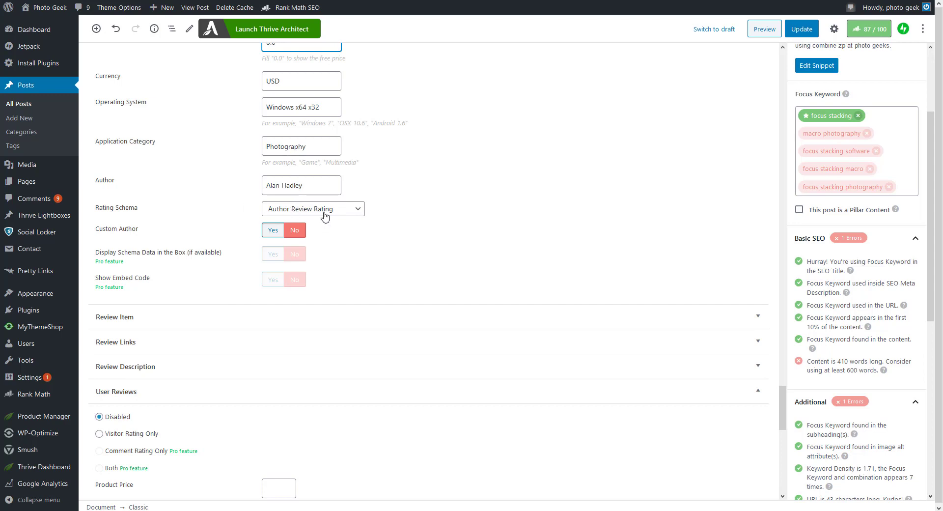
pyautogui.scroll(-2, 357, 221)
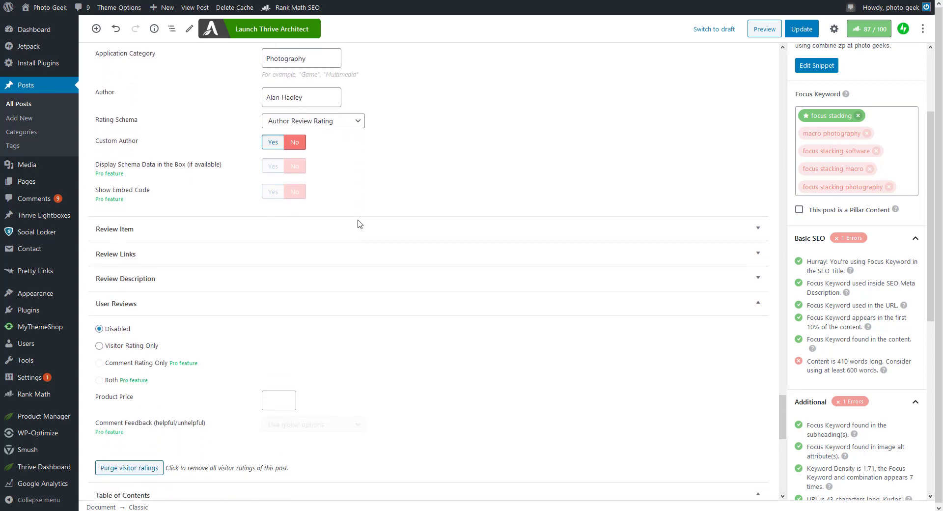
# Expand Review Item to check the five-star score, After Content placement and Combine ZP Download link
pyautogui.click(358, 220)
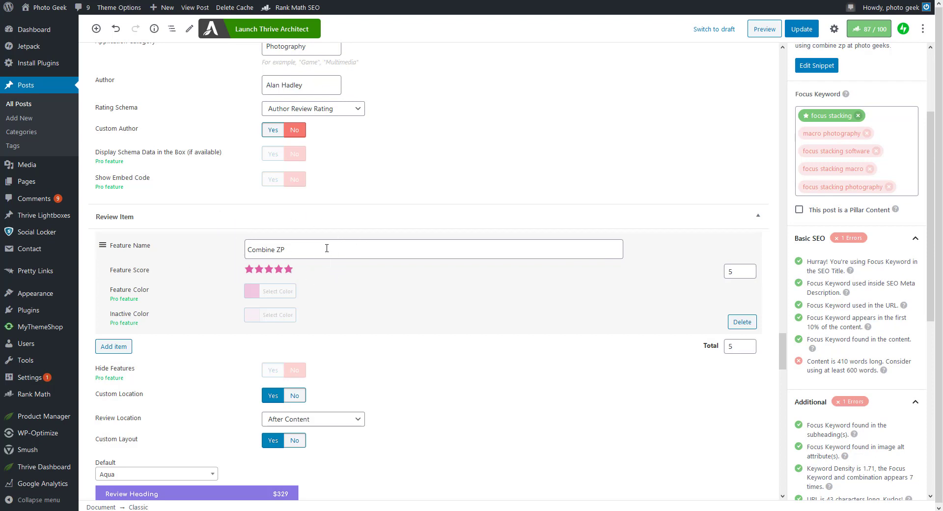
pyautogui.scroll(-3, 192, 286)
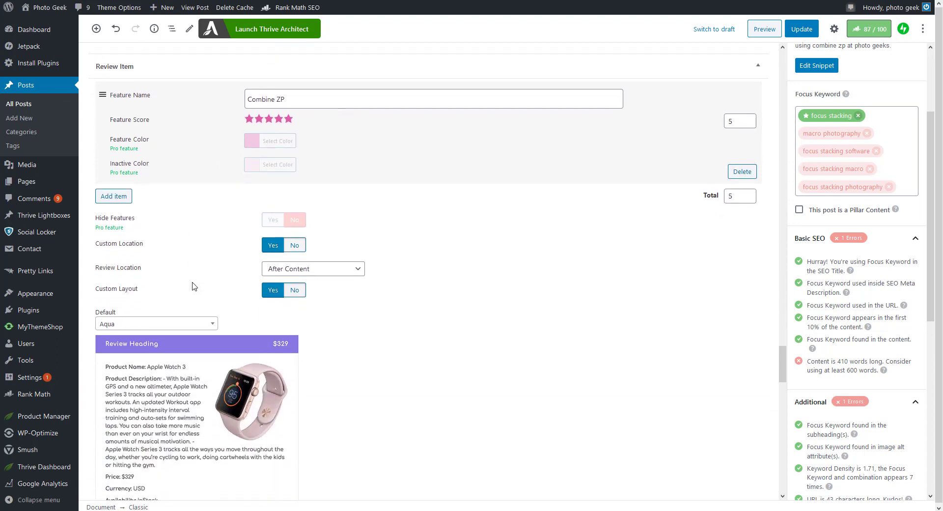
pyautogui.scroll(-1, 193, 286)
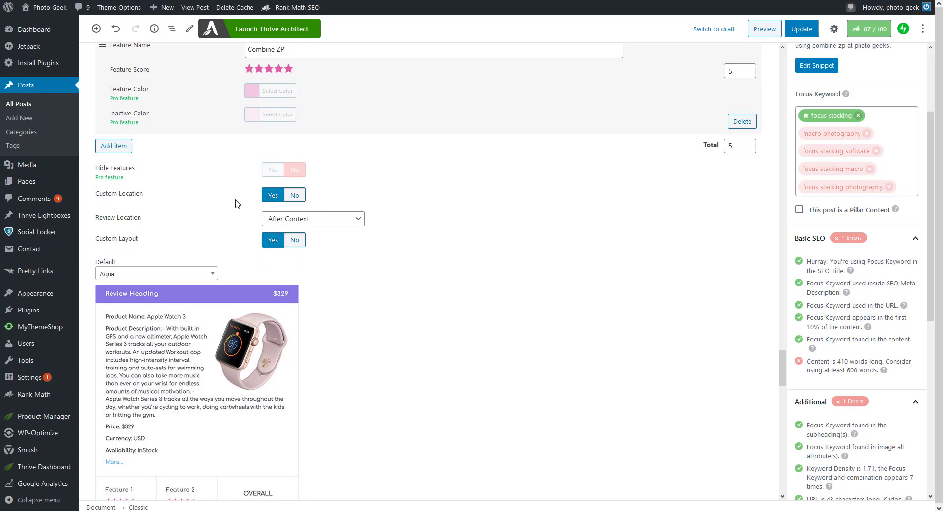
pyautogui.scroll(-4, 251, 224)
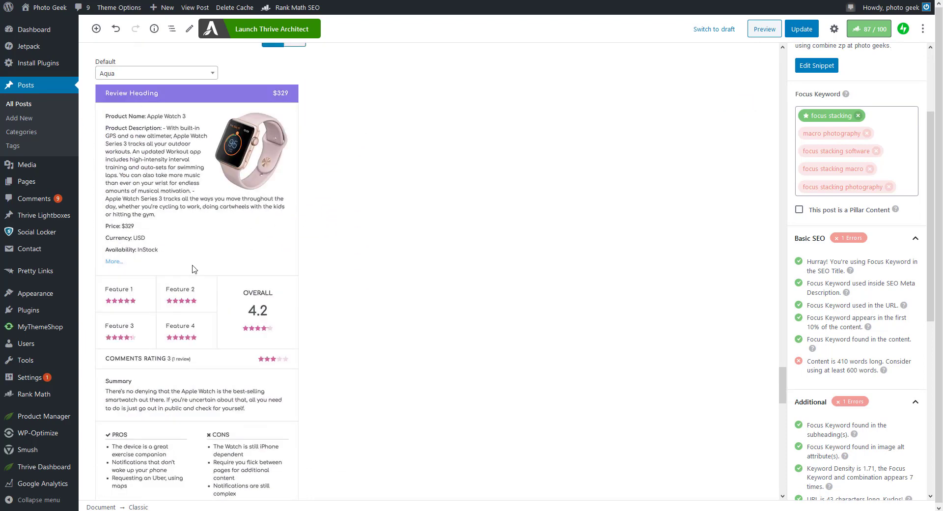
pyautogui.scroll(-2, 222, 283)
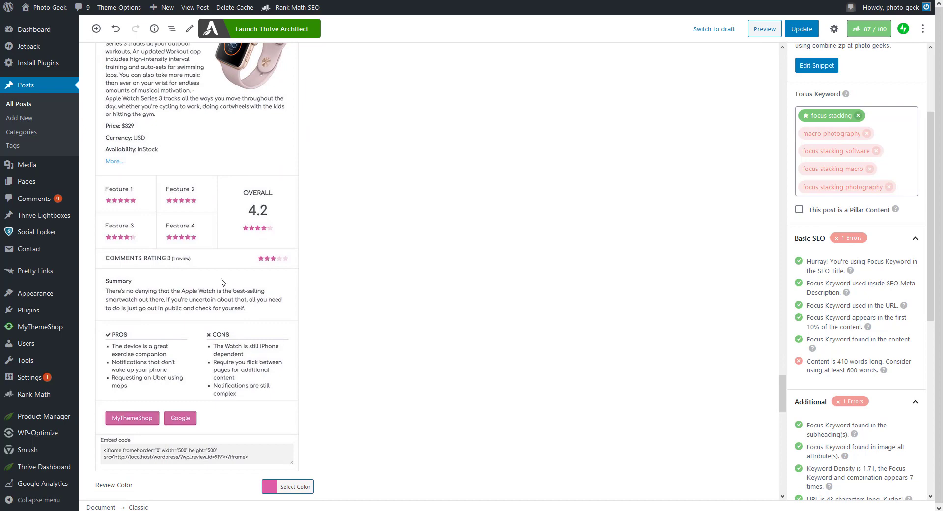
pyautogui.scroll(2, 221, 282)
pyautogui.scroll(-1, 221, 282)
pyautogui.scroll(-1, 187, 299)
pyautogui.scroll(-4, 405, 347)
pyautogui.scroll(-8, 405, 347)
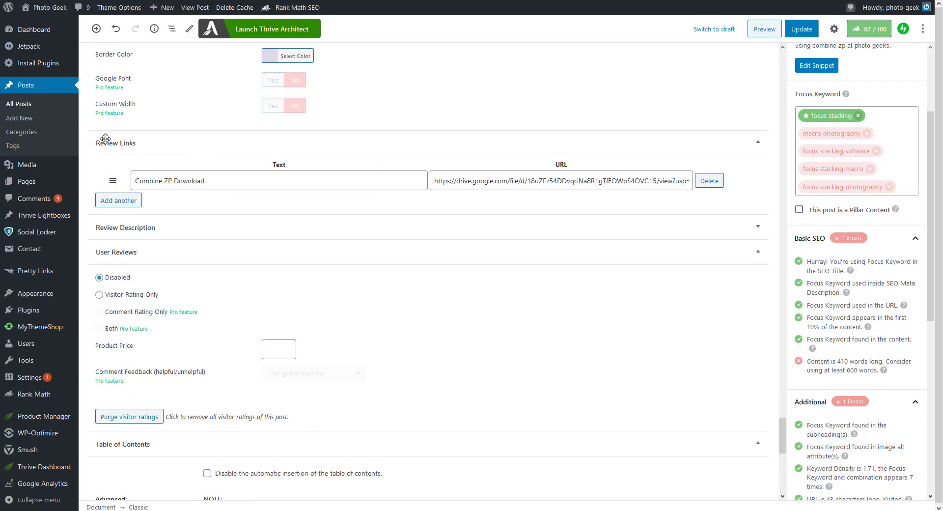
# Expand Review Description and select its 'Summary' heading and Combine ZP description text
pyautogui.click(135, 227)
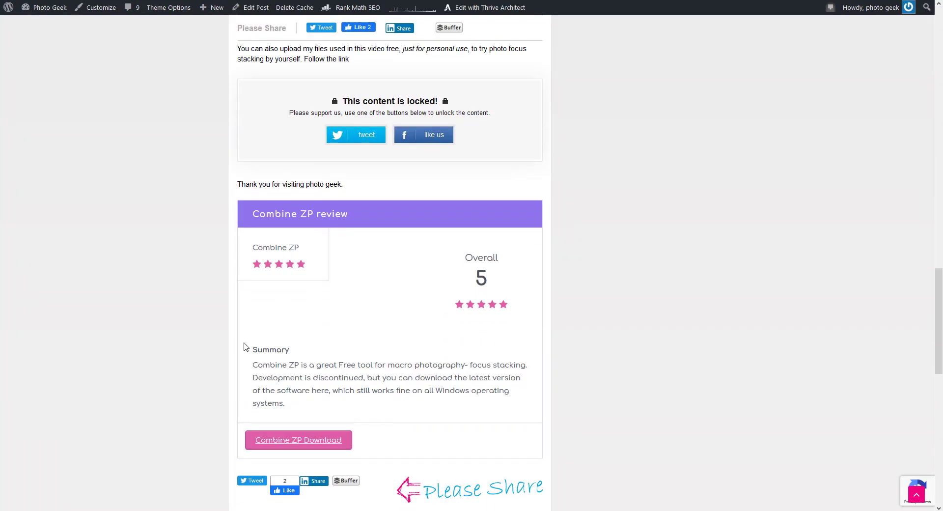
pyautogui.moveTo(245, 353); pyautogui.dragTo(442, 415)
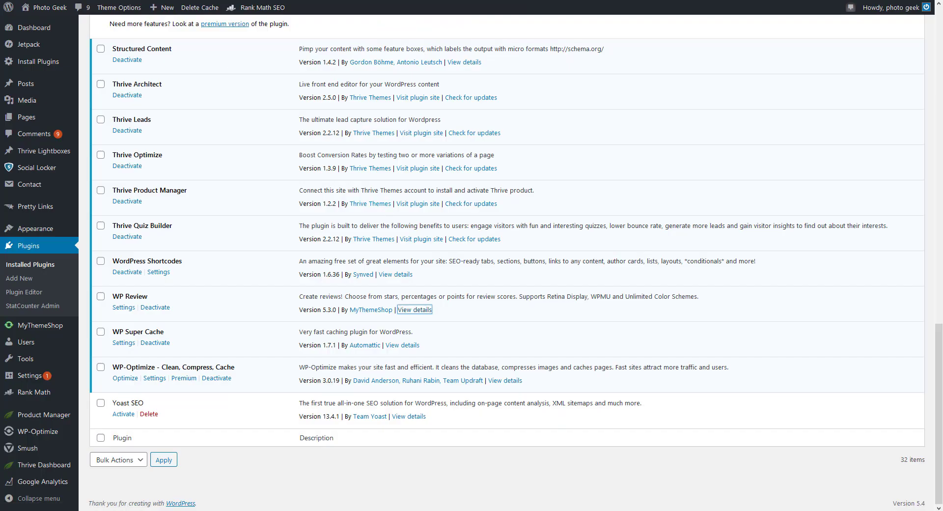
pyautogui.scroll(-2, 337, 200)
pyautogui.scroll(-1, 337, 200)
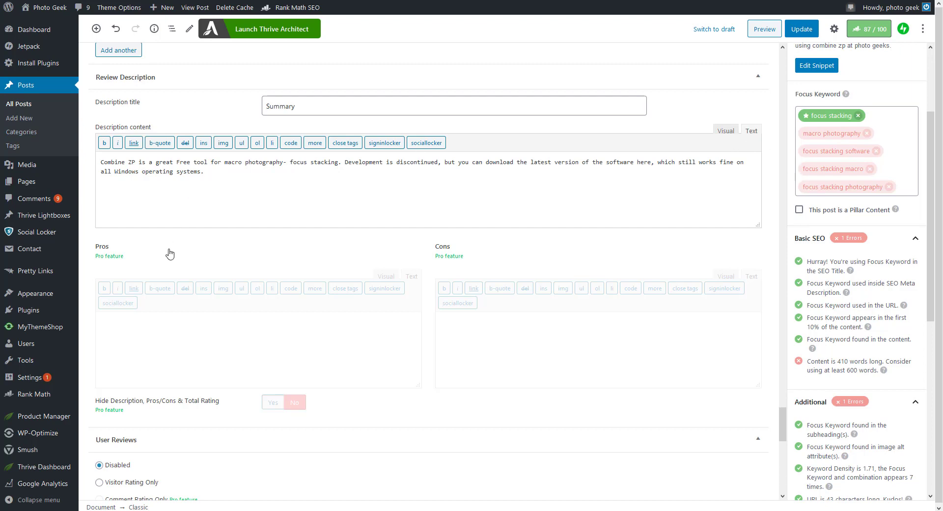
pyautogui.scroll(-2, 169, 258)
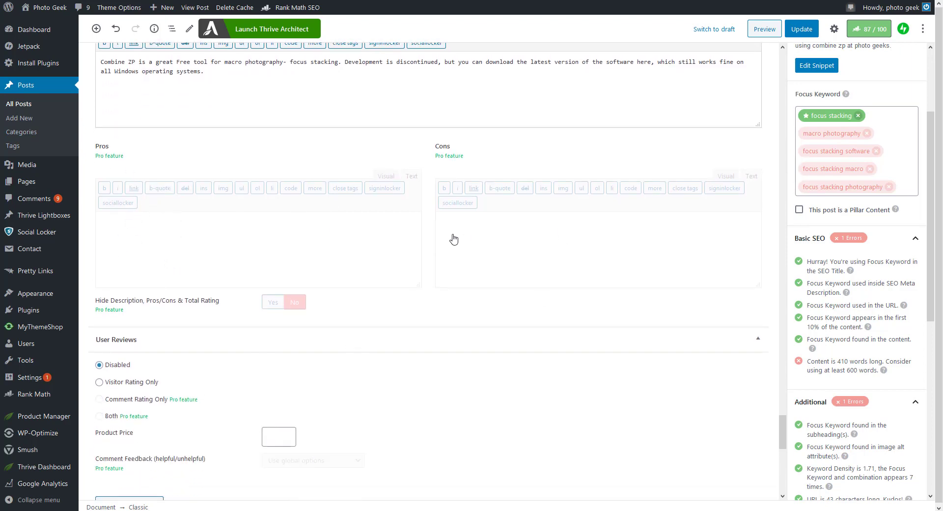
pyautogui.click(105, 156)
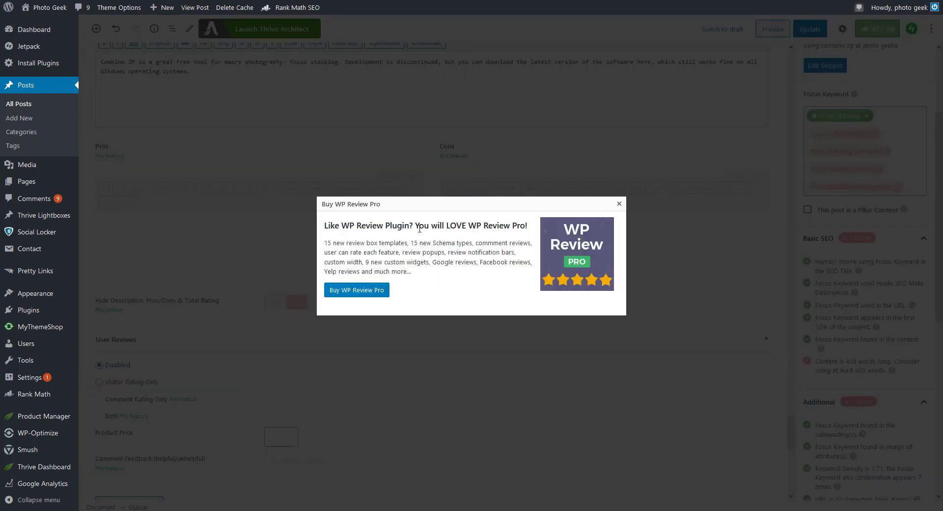
pyautogui.click(341, 290)
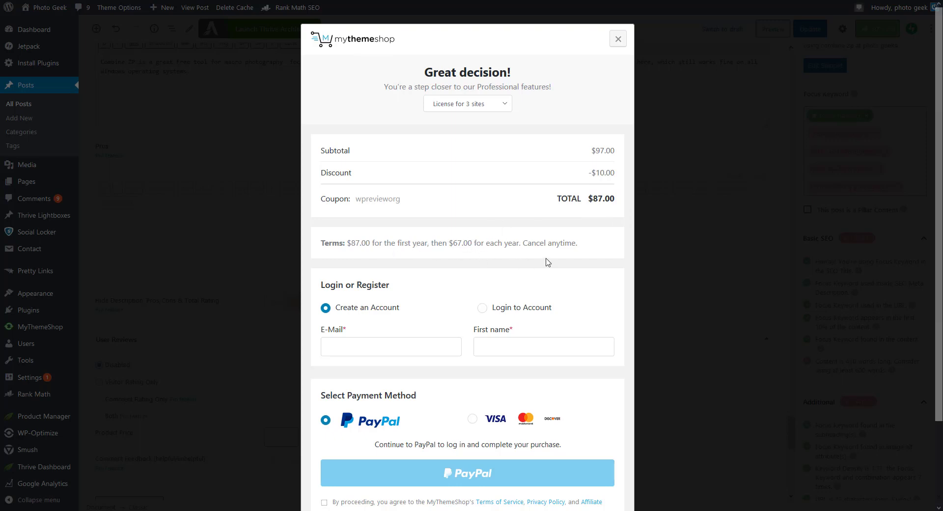
pyautogui.scroll(-2, 547, 262)
pyautogui.scroll(2, 548, 262)
pyautogui.click(619, 40)
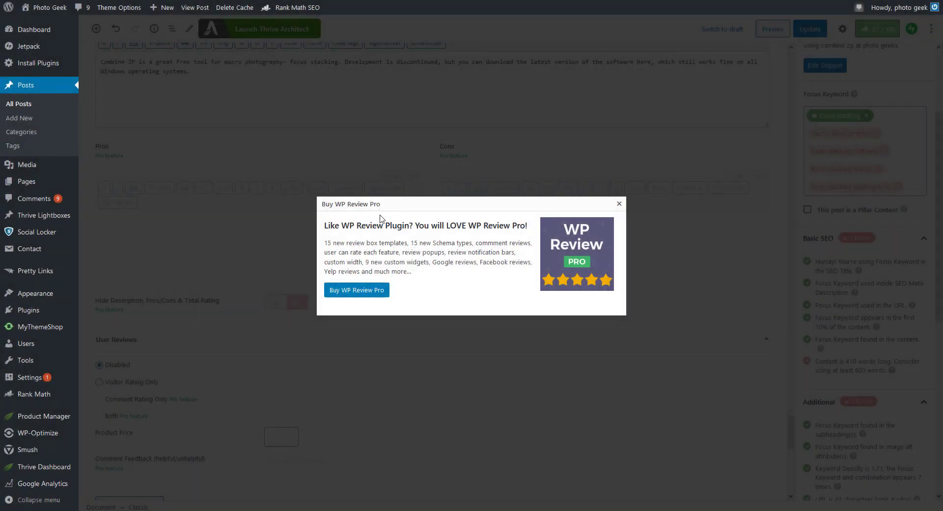
pyautogui.click(619, 204)
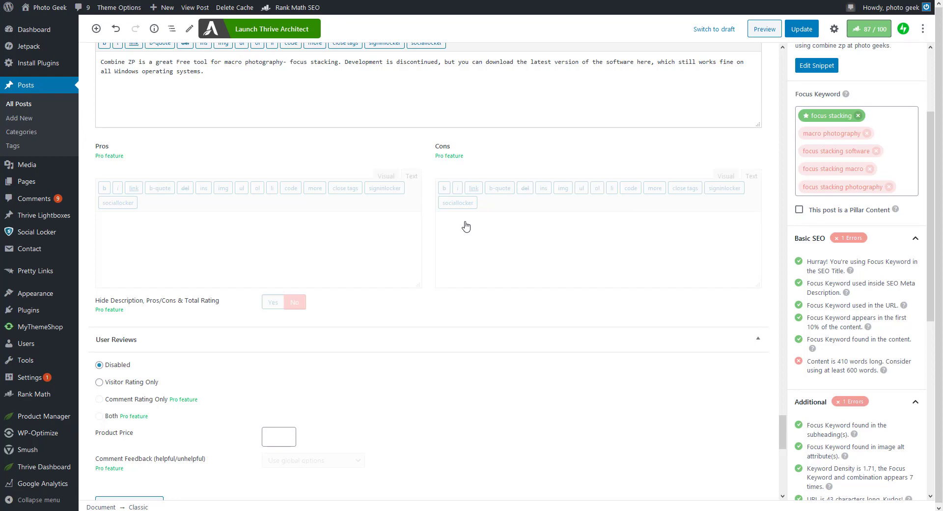
pyautogui.scroll(5, 439, 220)
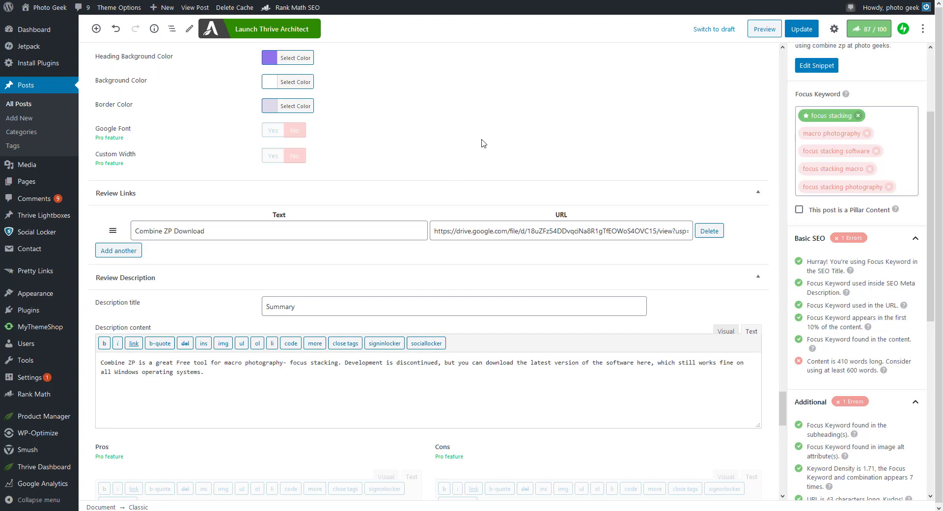
pyautogui.scroll(2, 481, 143)
pyautogui.scroll(1, 482, 143)
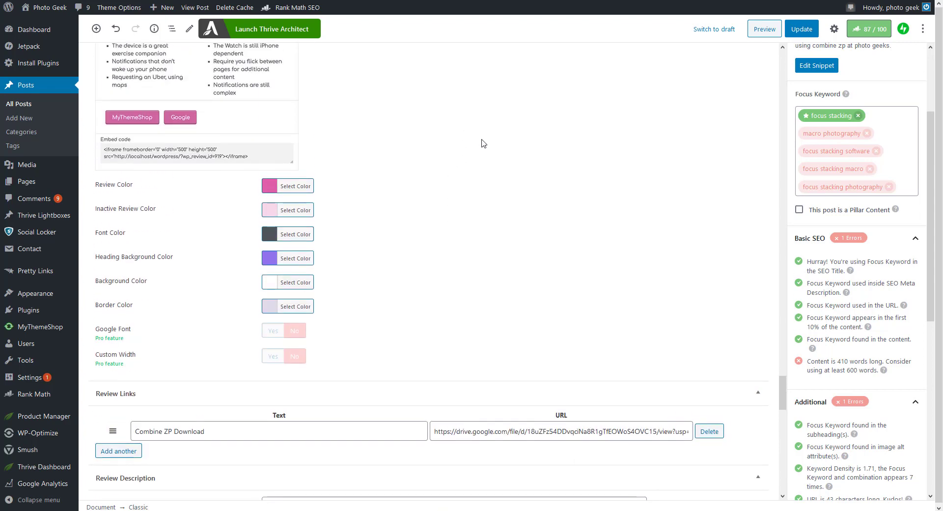